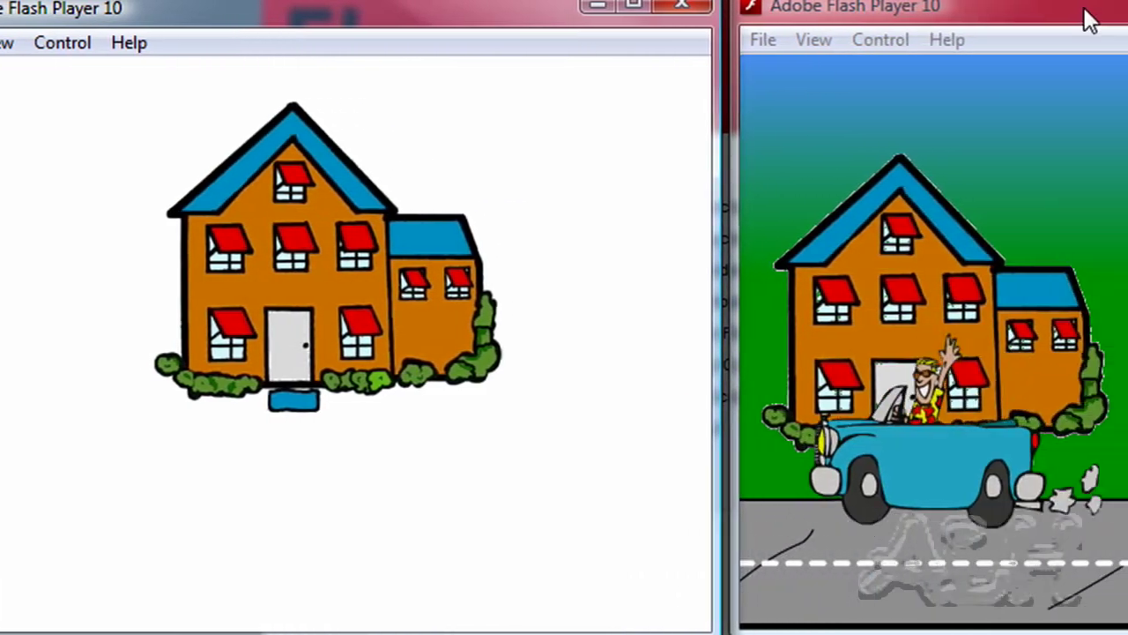
# Move the second Flash Player preview window beside the first for comparison.
pyautogui.moveTo(1088, 17); pyautogui.dragTo(464, 34)
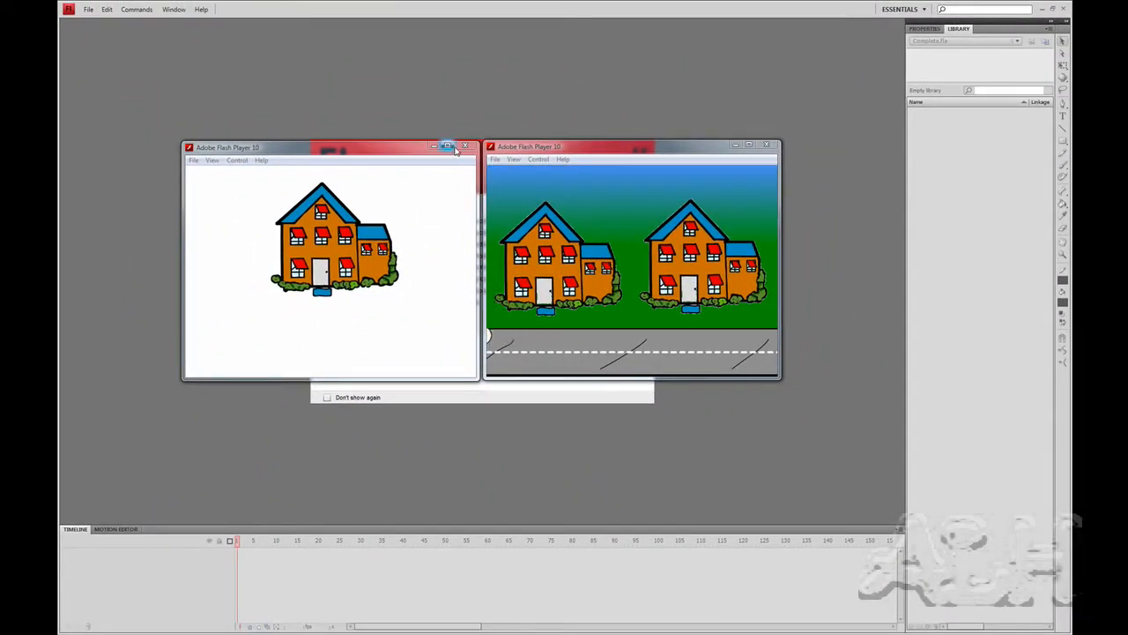
# Close both preview movies, create a new blank document and save it as Practice.fla.
pyautogui.click(464, 147)
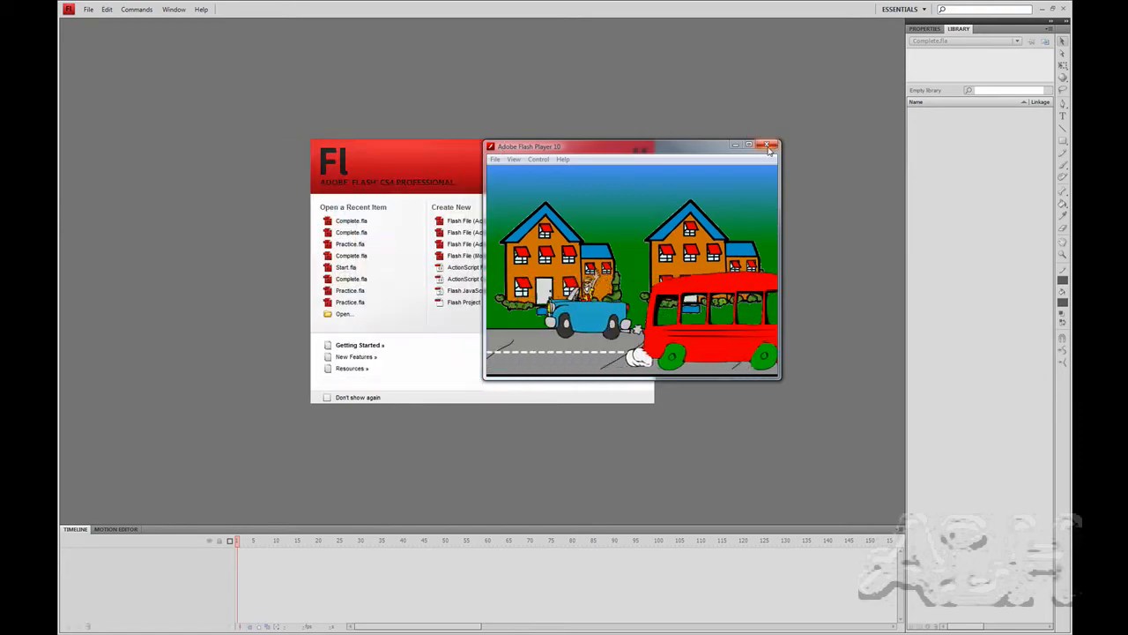
pyautogui.click(769, 150)
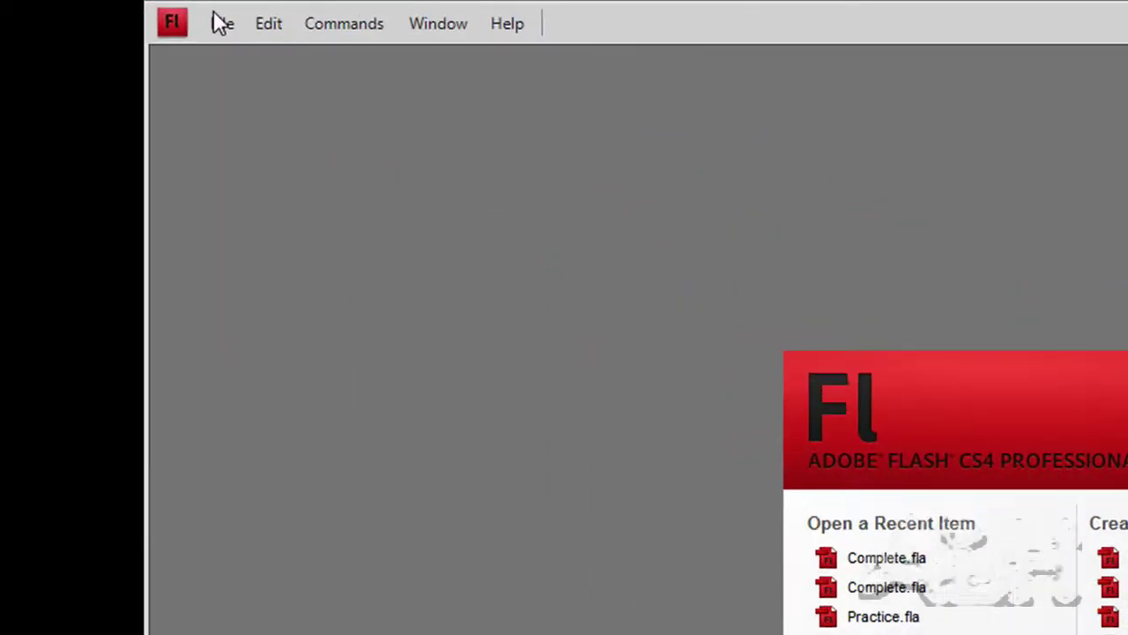
pyautogui.click(222, 24)
pyautogui.click(348, 75)
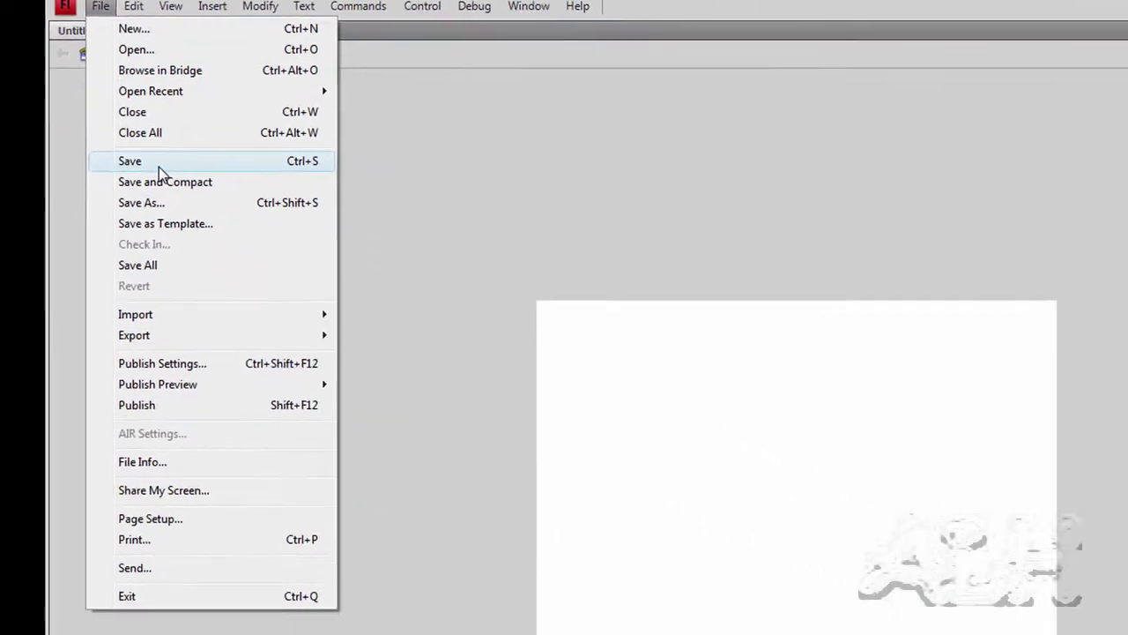
pyautogui.click(159, 166)
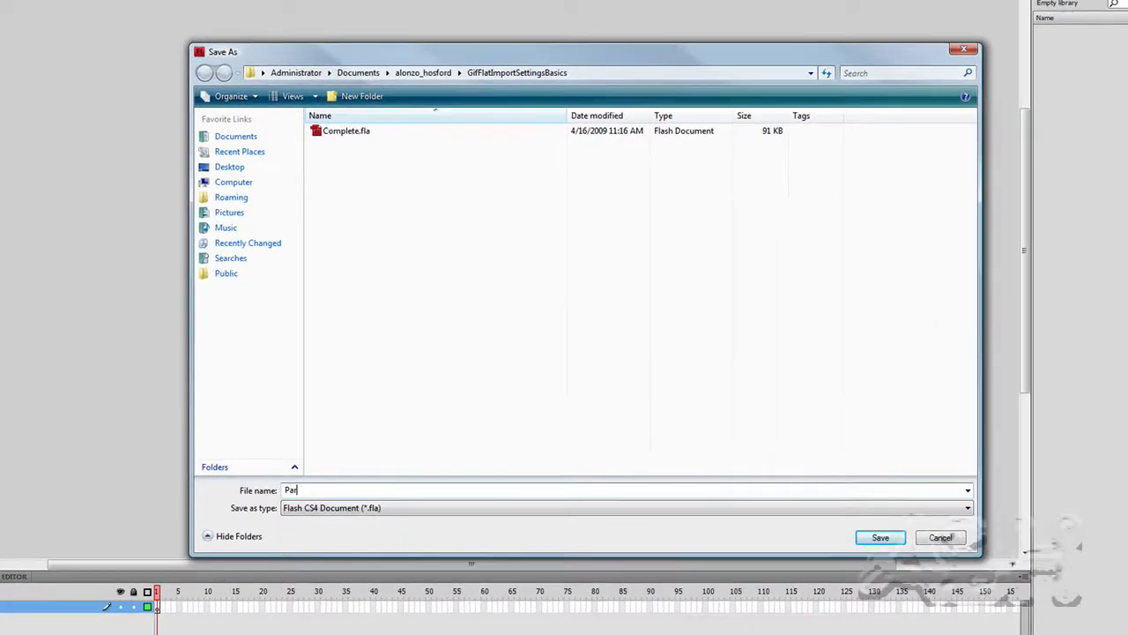
pyautogui.write('actic')
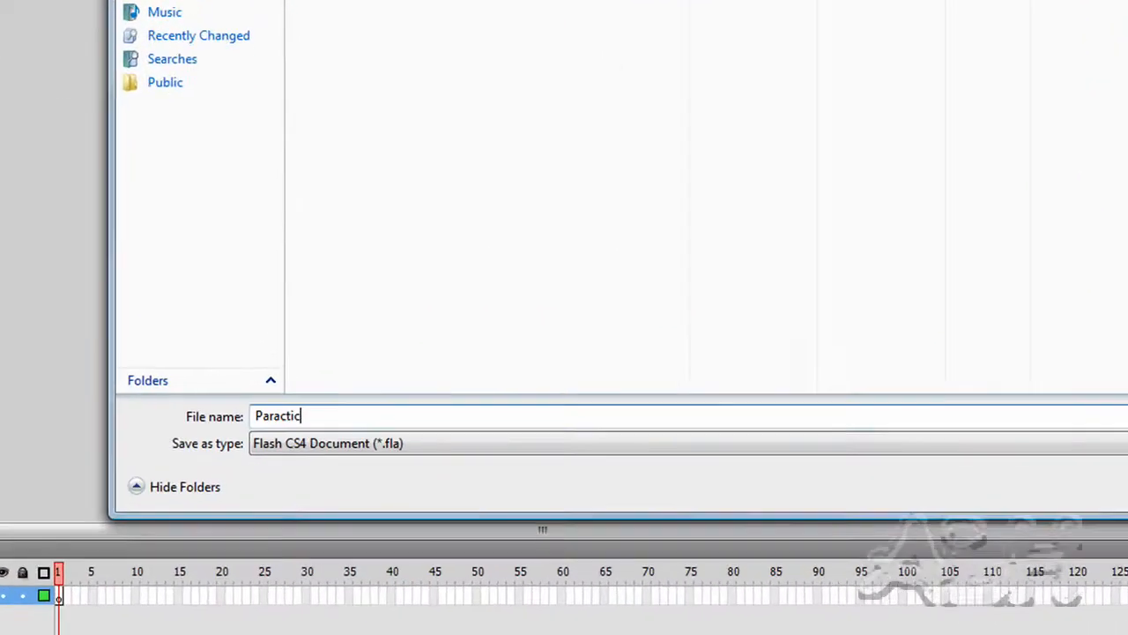
pyautogui.write('e')
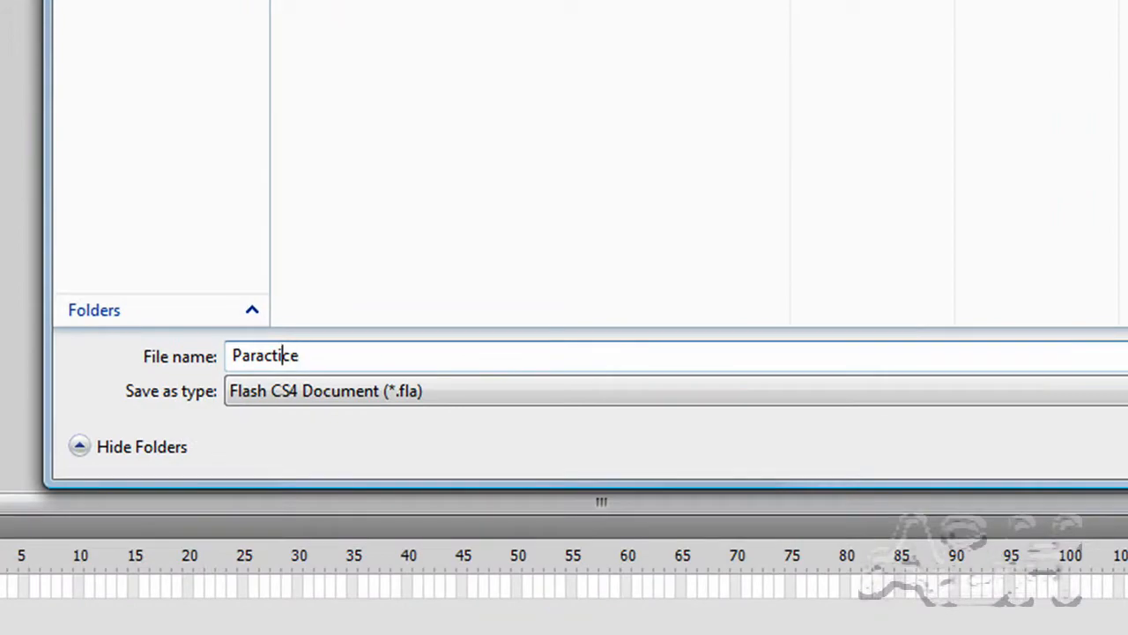
pyautogui.press('Return')
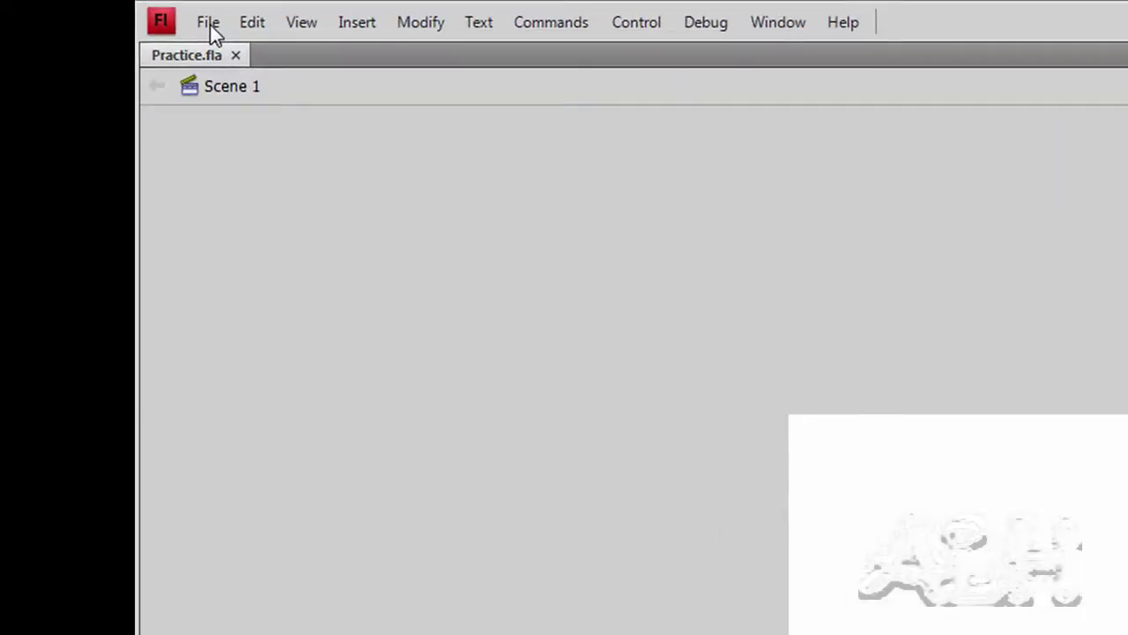
# Import house.gif into the Library, listing All Image Formats in the file browser.
pyautogui.click(88, 9)
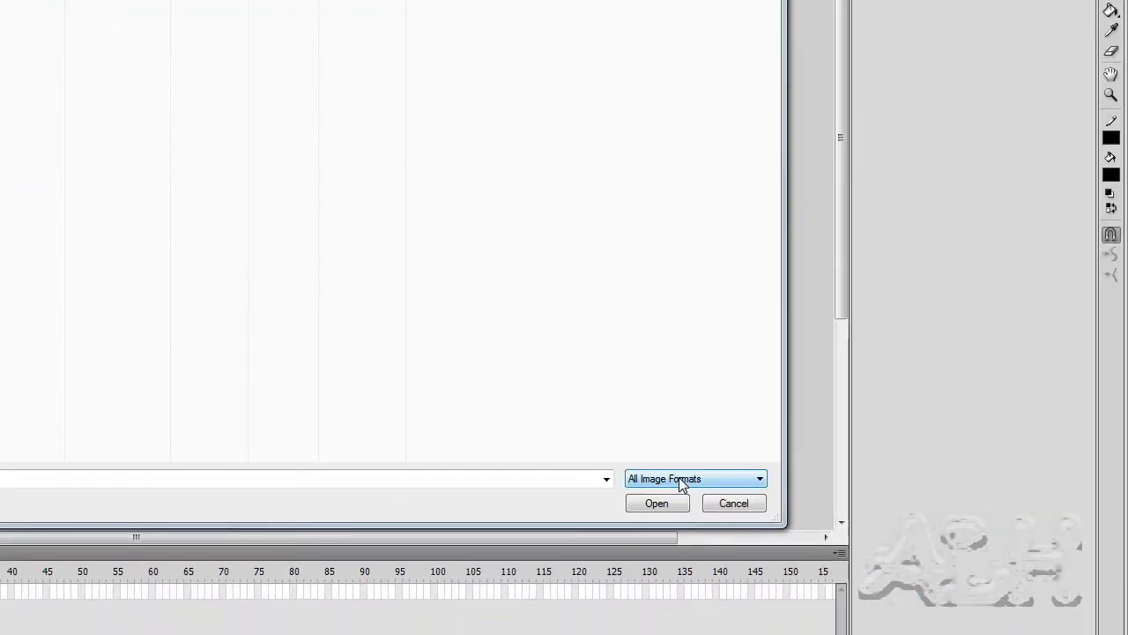
pyautogui.click(679, 476)
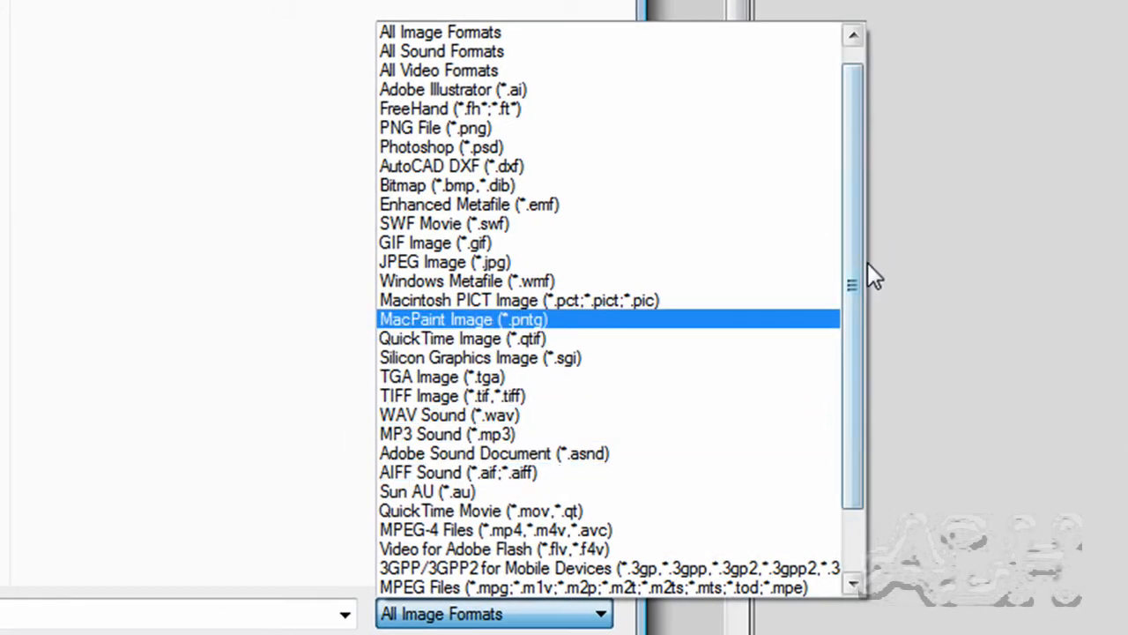
pyautogui.moveTo(854, 282); pyautogui.dragTo(847, 258)
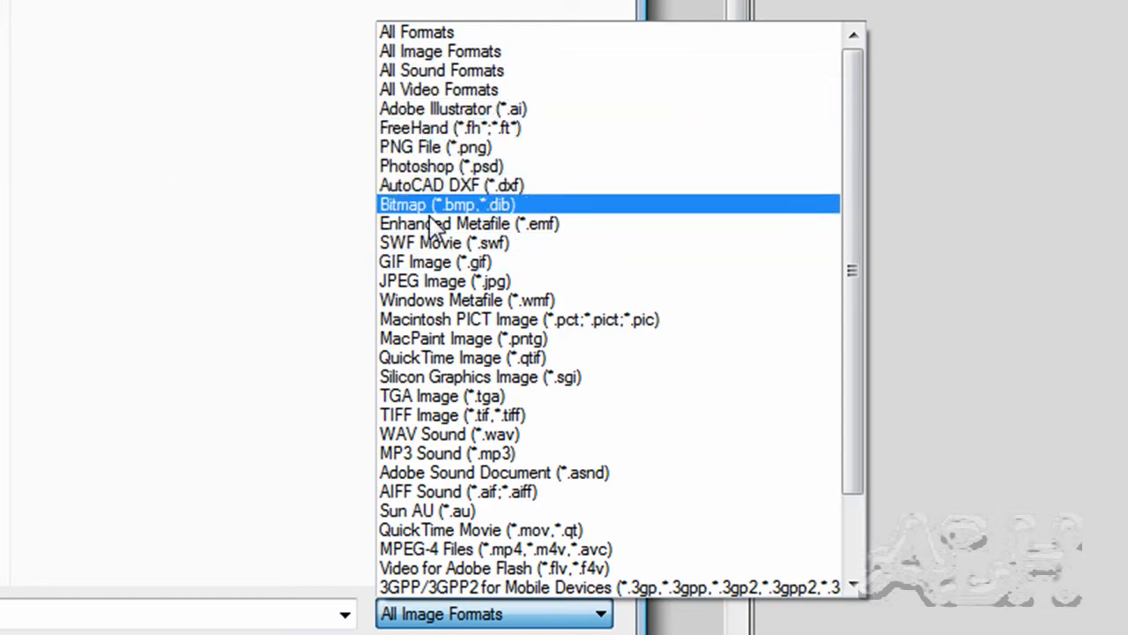
pyautogui.click(414, 55)
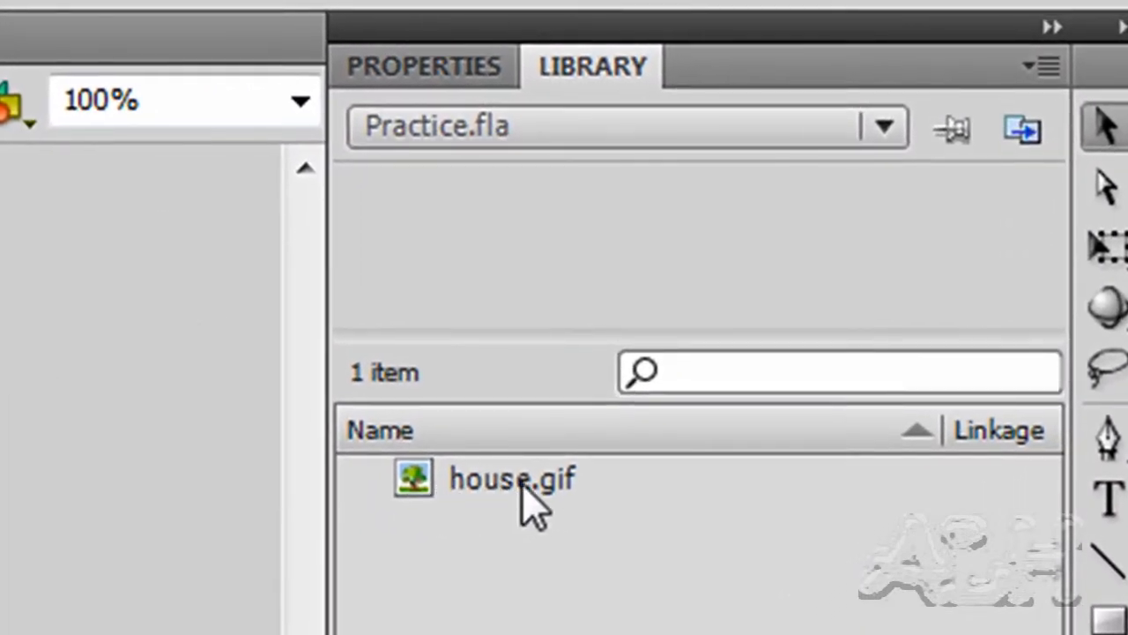
# Preview house.gif in the Library and bring up its Bitmap Properties, showing lossless 10.7 kb.
pyautogui.click(463, 494)
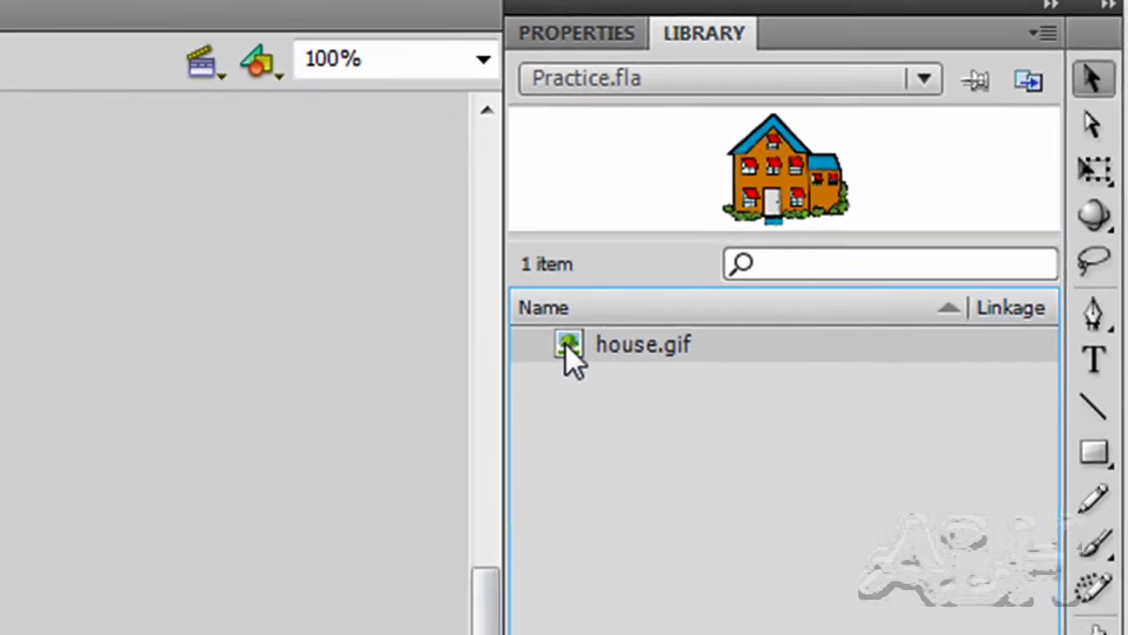
pyautogui.doubleClick(511, 387)
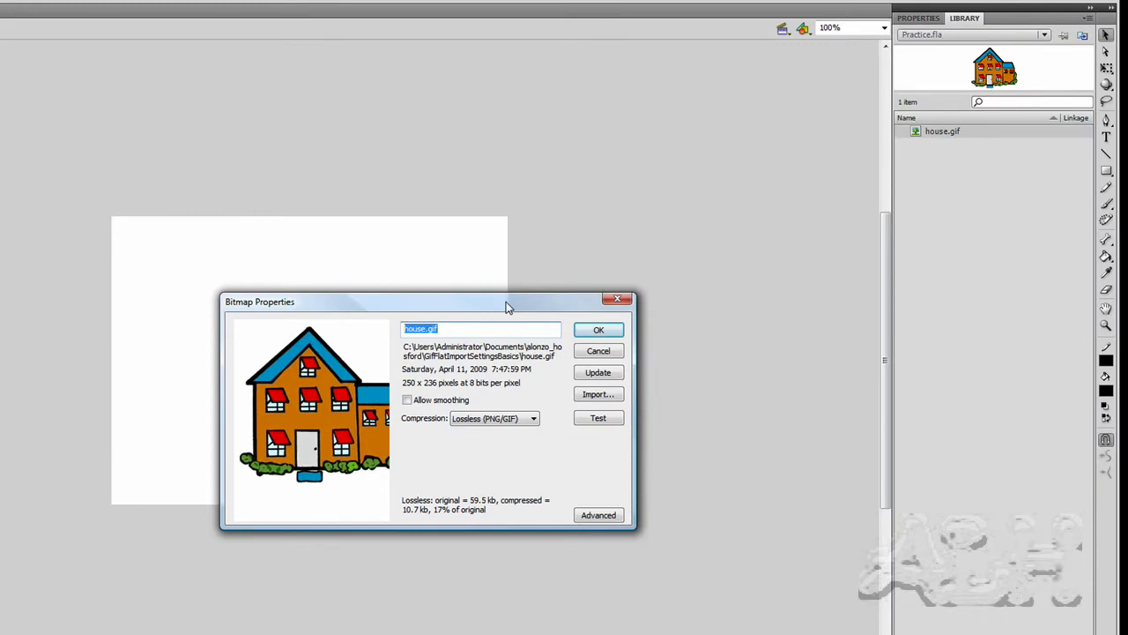
pyautogui.moveTo(506, 306); pyautogui.dragTo(531, 238)
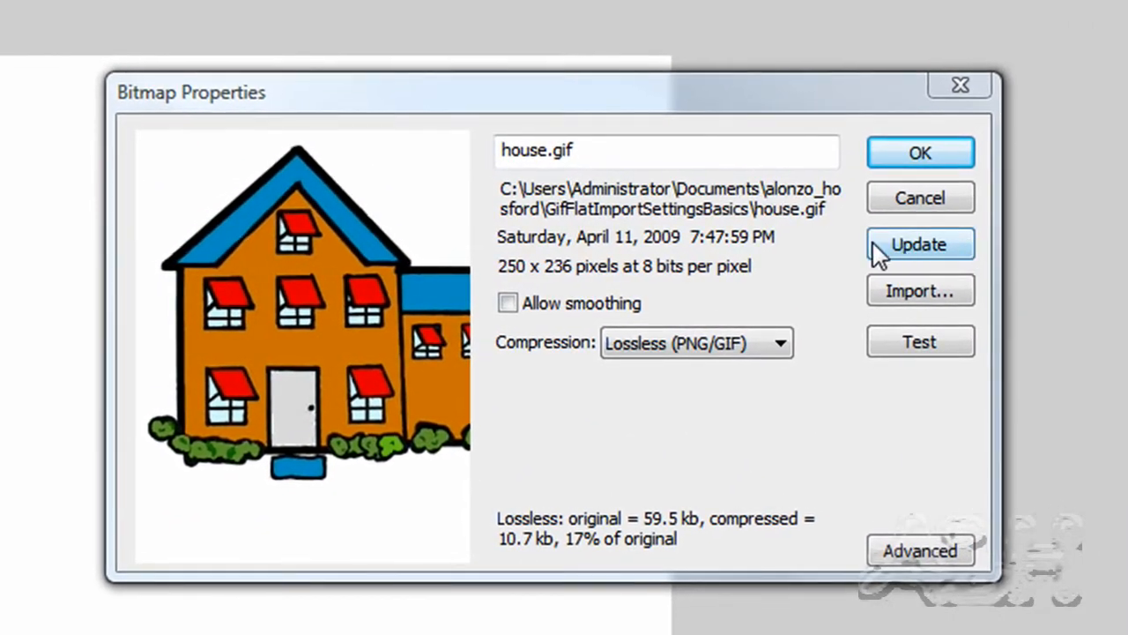
pyautogui.click(873, 242)
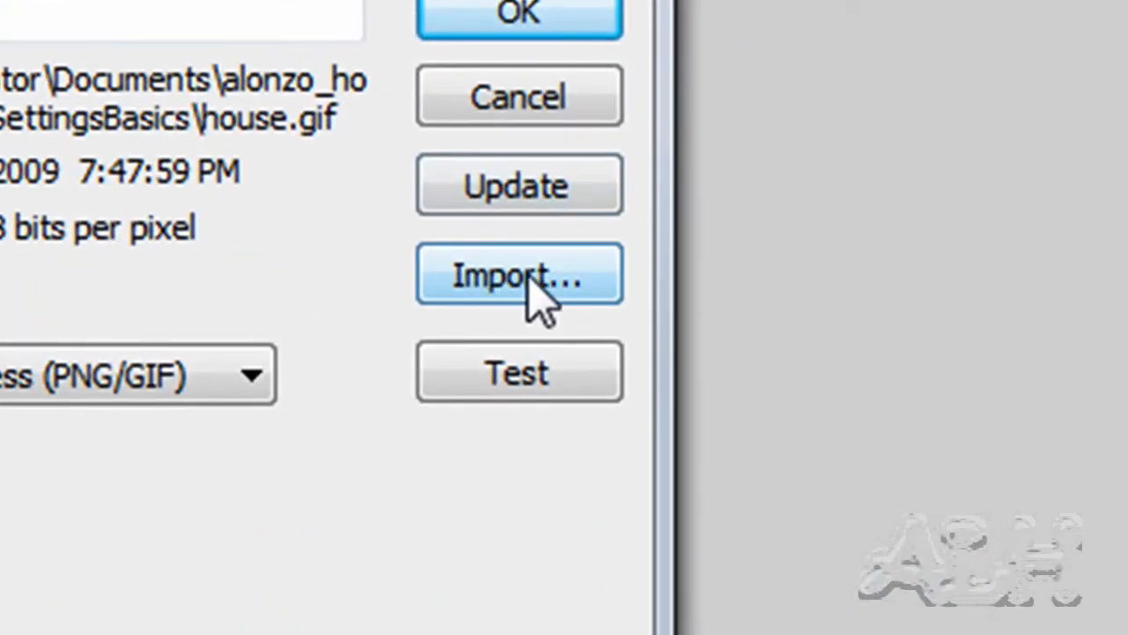
pyautogui.click(547, 299)
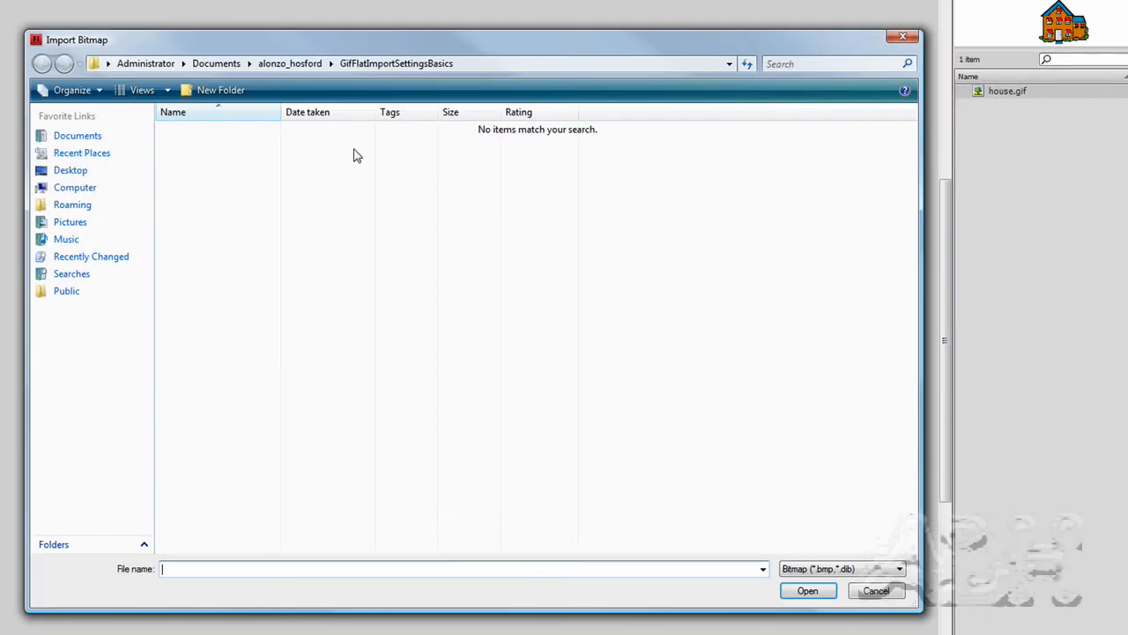
pyautogui.click(875, 595)
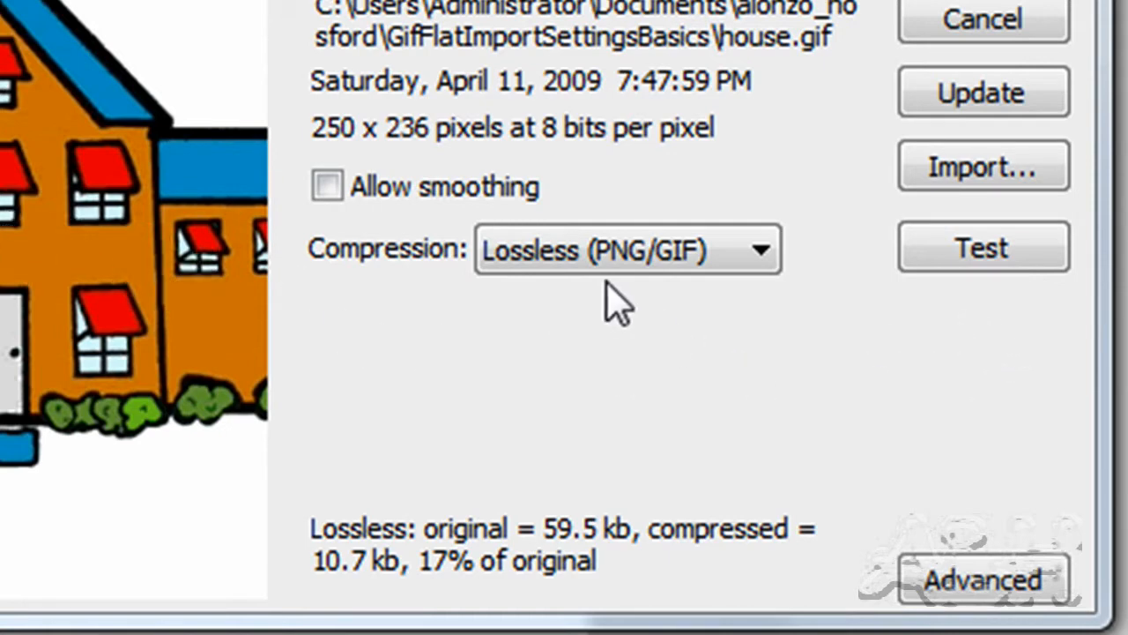
# Set house.gif to Photo (JPEG) compression and test it at publish quality 80.
pyautogui.click(630, 256)
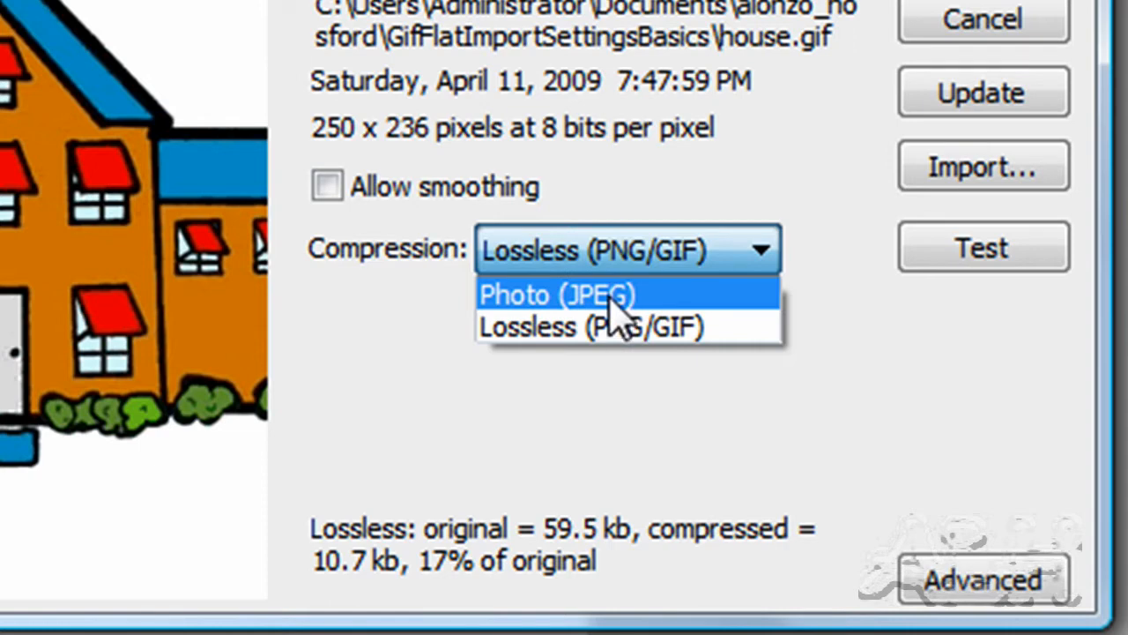
pyautogui.click(613, 296)
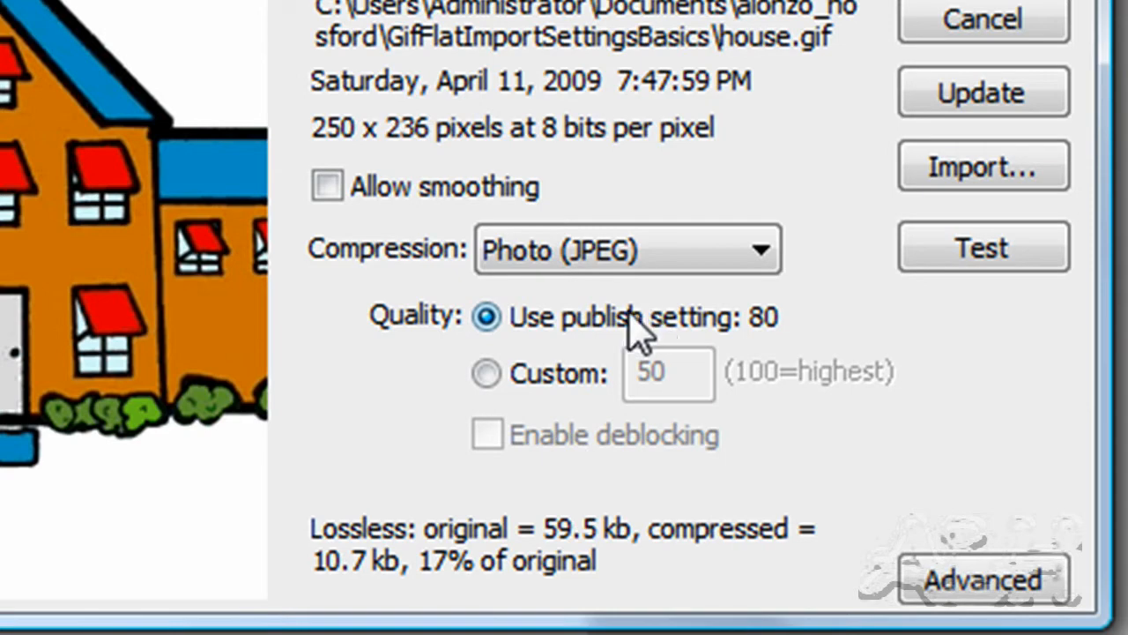
pyautogui.click(992, 249)
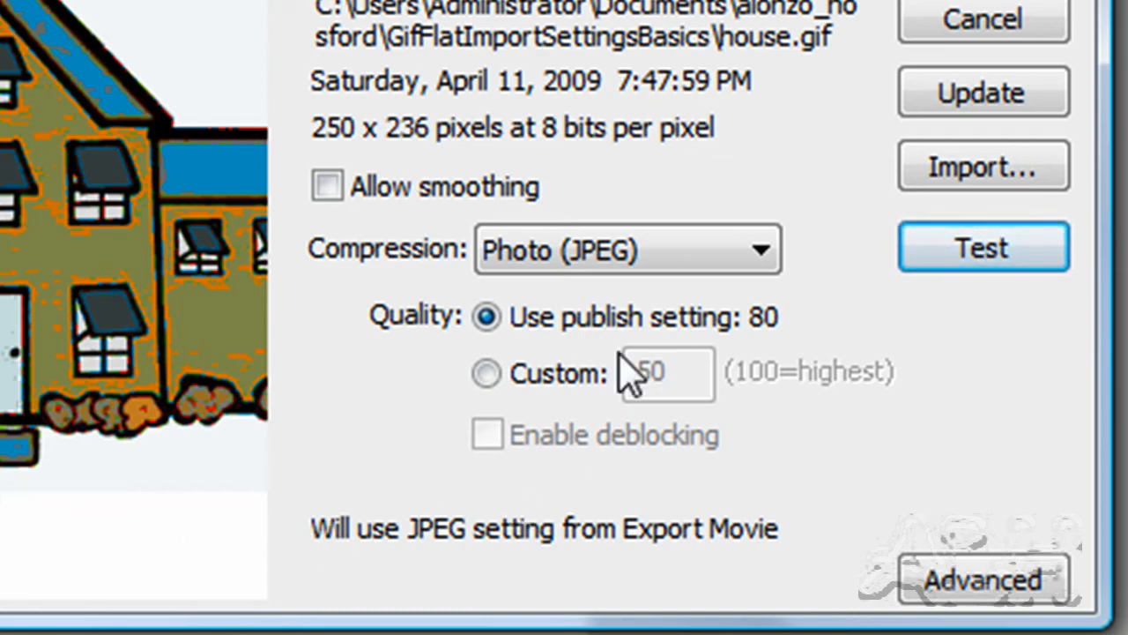
pyautogui.click(627, 249)
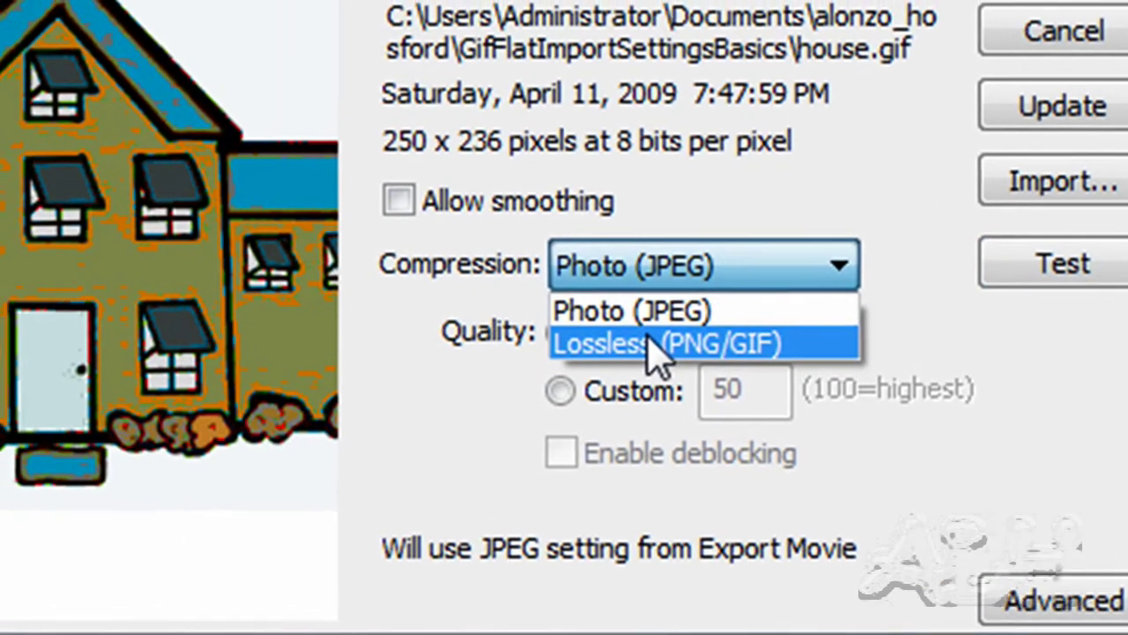
# Switch house.gif back to Lossless (PNG/GIF) compression.
pyautogui.click(656, 344)
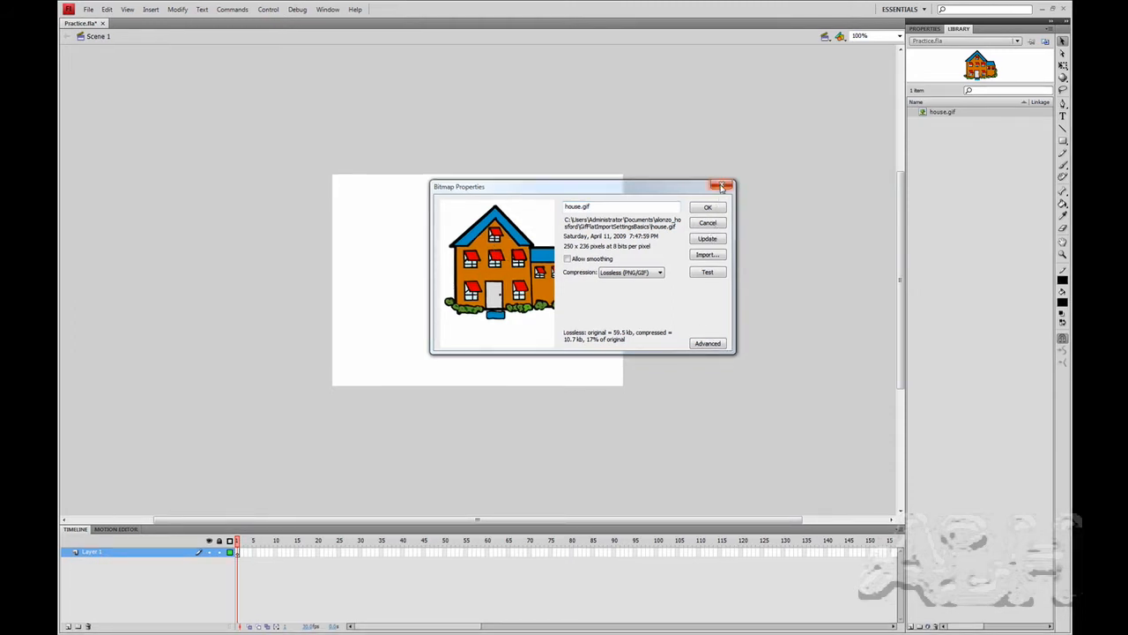
# Close Bitmap Properties and drag a house.gif instance onto the stage near its centre.
pyautogui.click(723, 187)
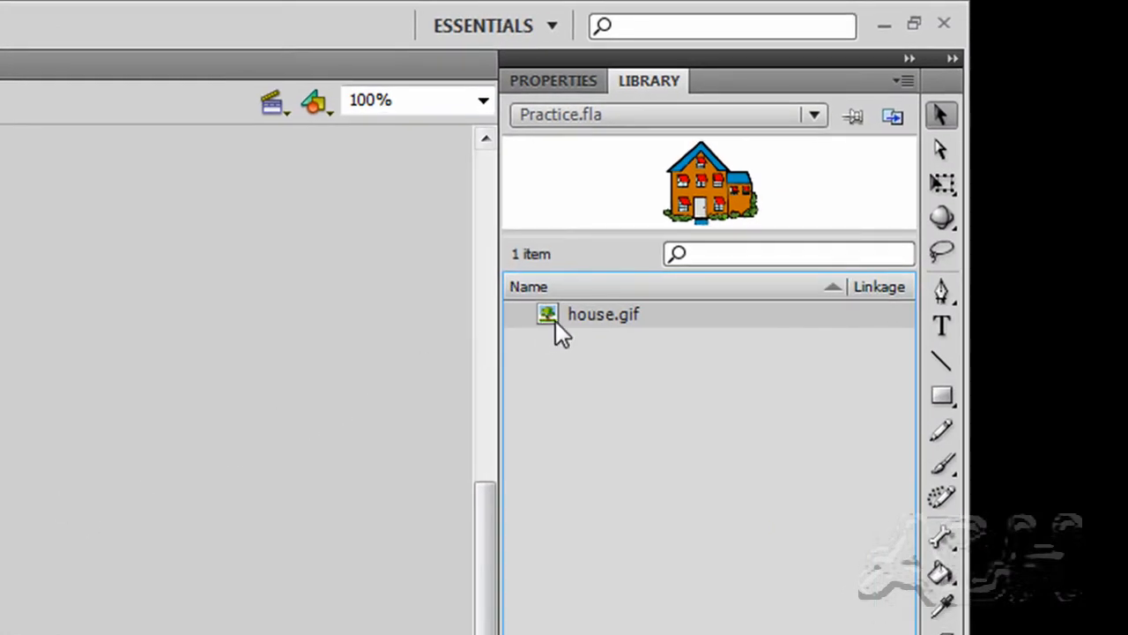
pyautogui.moveTo(550, 314); pyautogui.dragTo(9, 573)
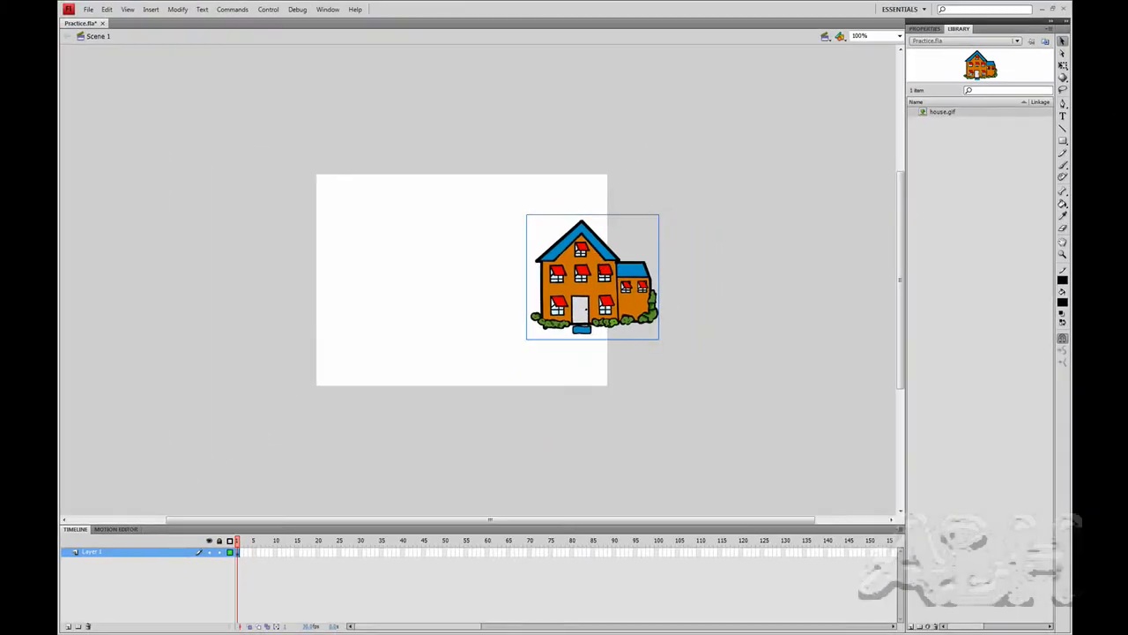
pyautogui.moveTo(622, 284); pyautogui.dragTo(508, 284)
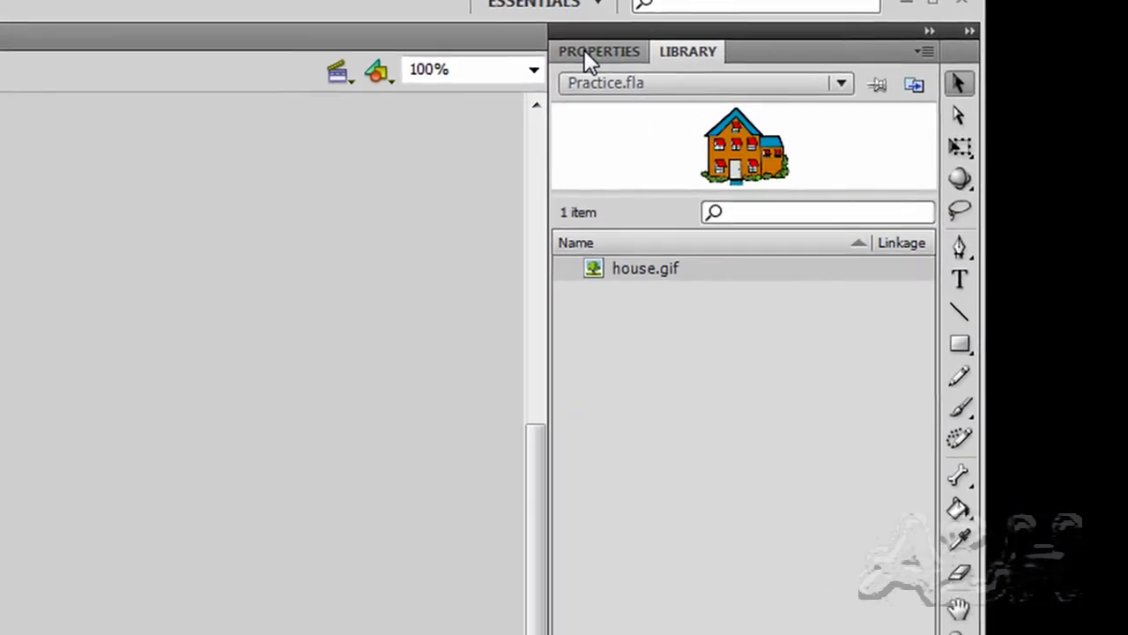
# Move the house instance to the upper left of the stage and shrink it proportionally.
pyautogui.click(584, 51)
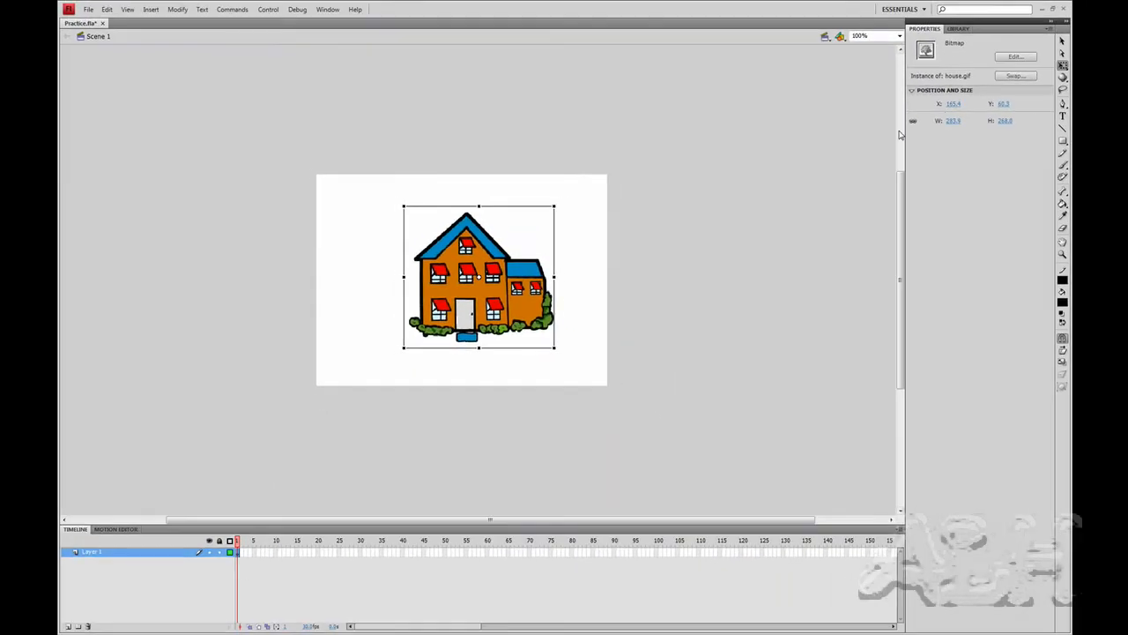
pyautogui.moveTo(493, 284); pyautogui.dragTo(426, 261)
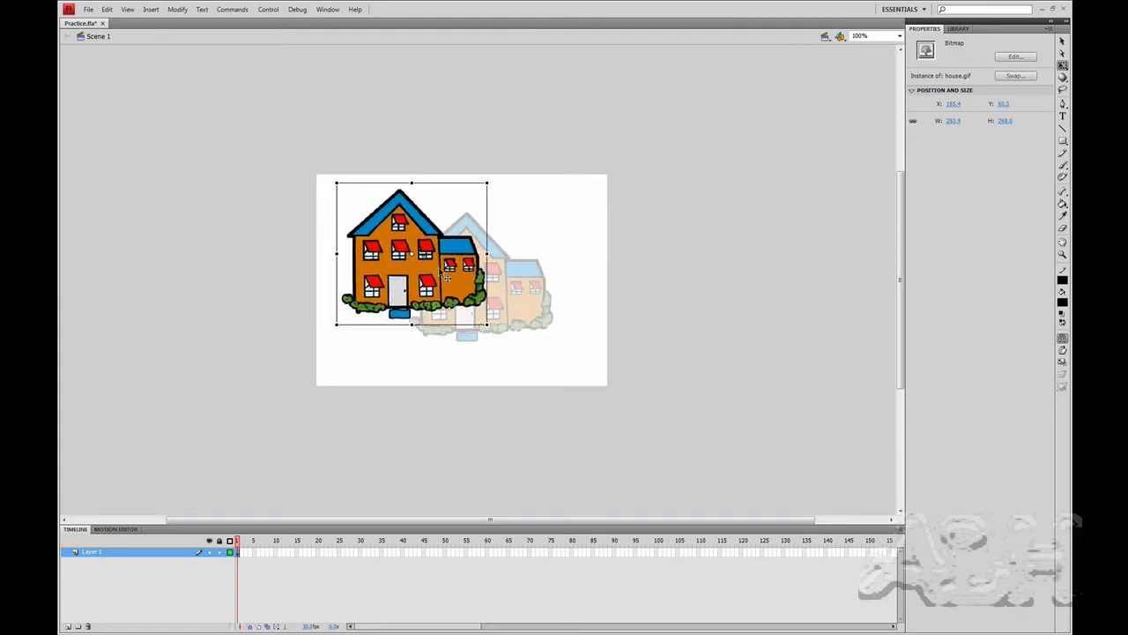
pyautogui.moveTo(486, 324); pyautogui.dragTo(460, 301)
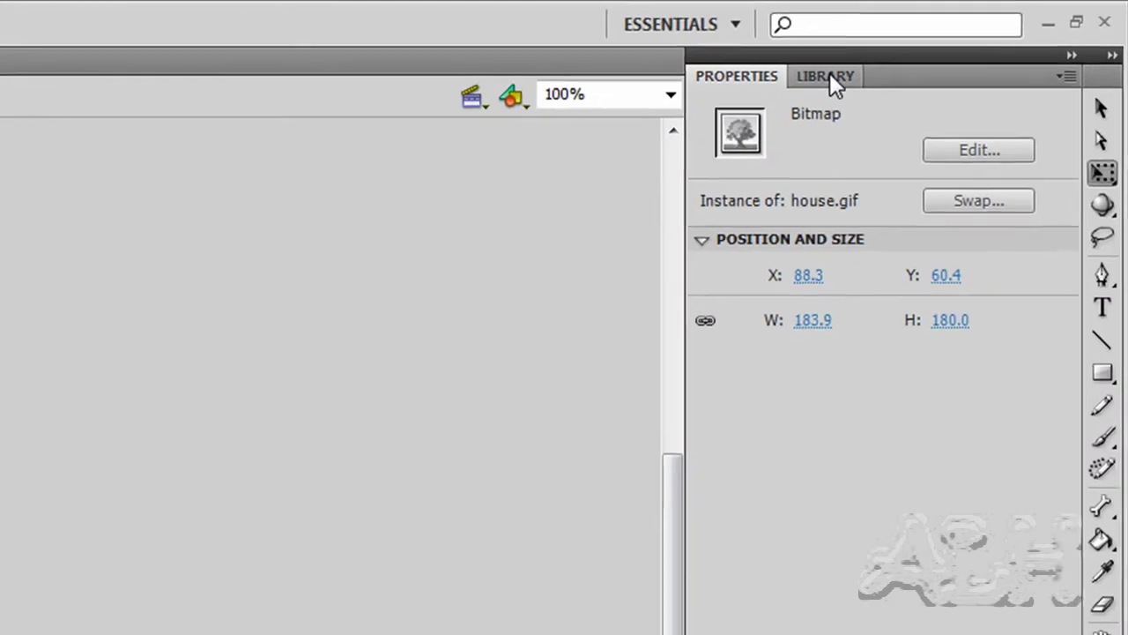
pyautogui.click(958, 28)
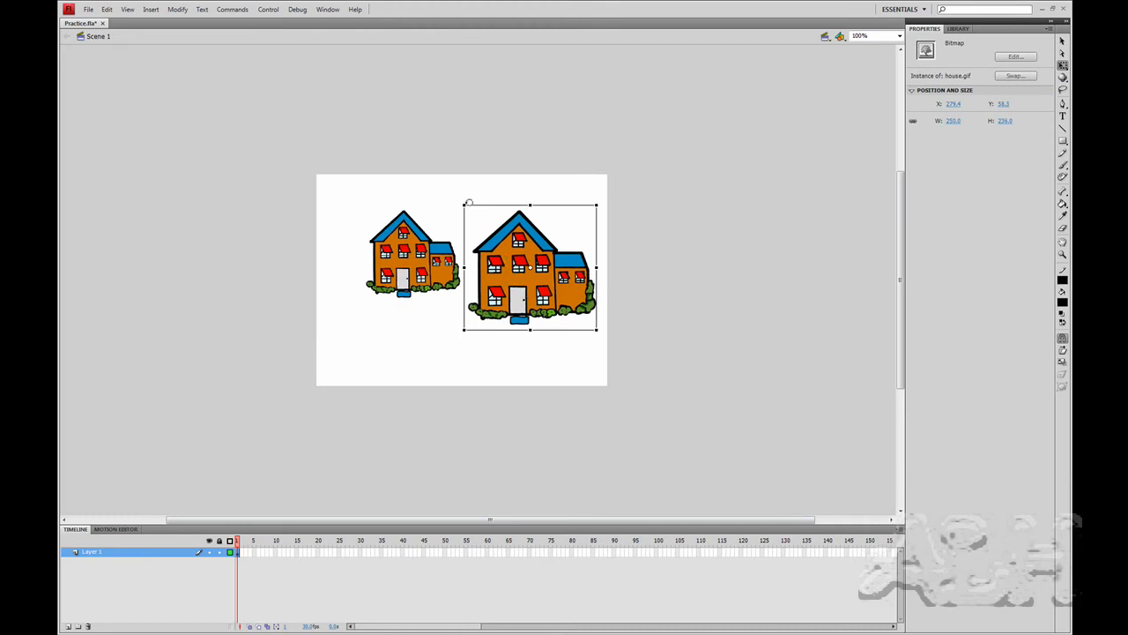
# Rotate the full-size right-hand house to a tilt and leave it selected.
pyautogui.moveTo(466, 201); pyautogui.dragTo(582, 190)
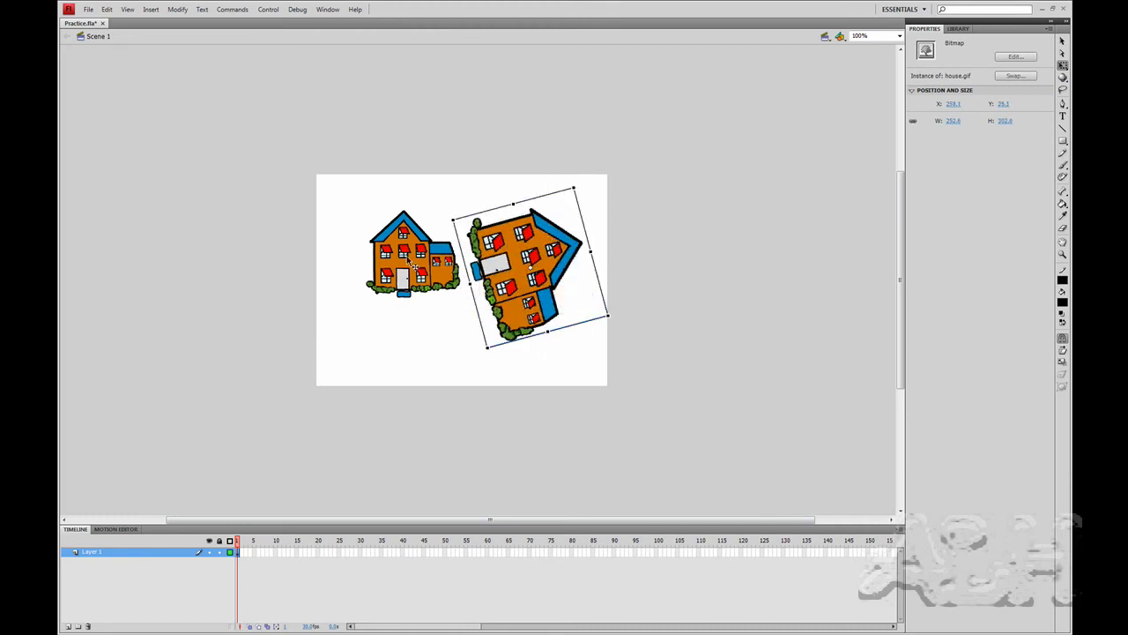
pyautogui.click(412, 263)
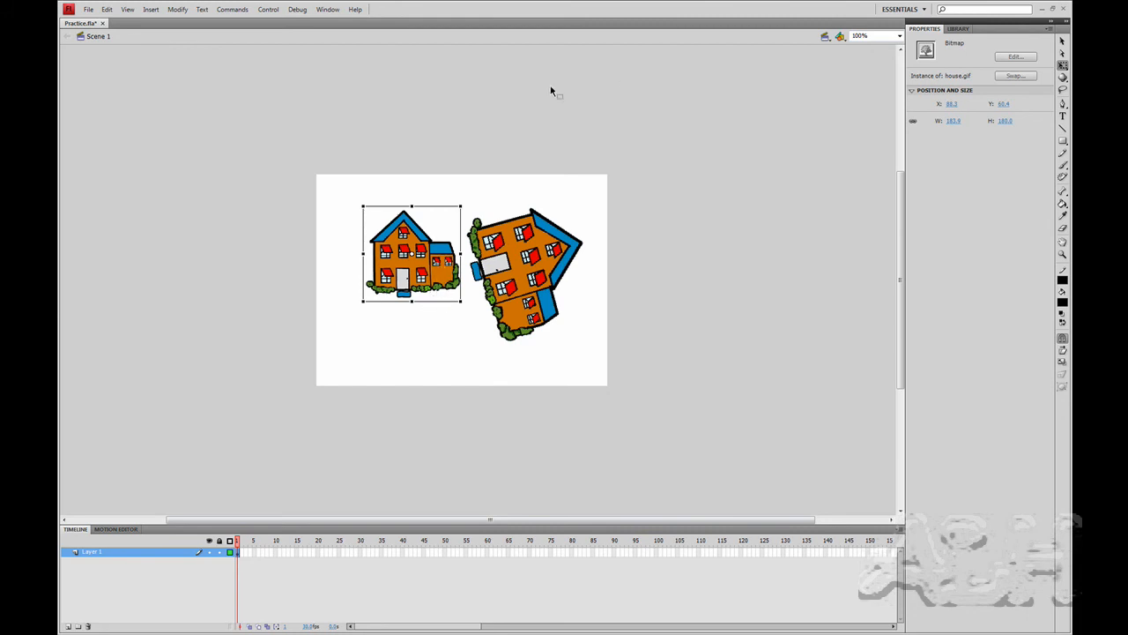
pyautogui.click(511, 268)
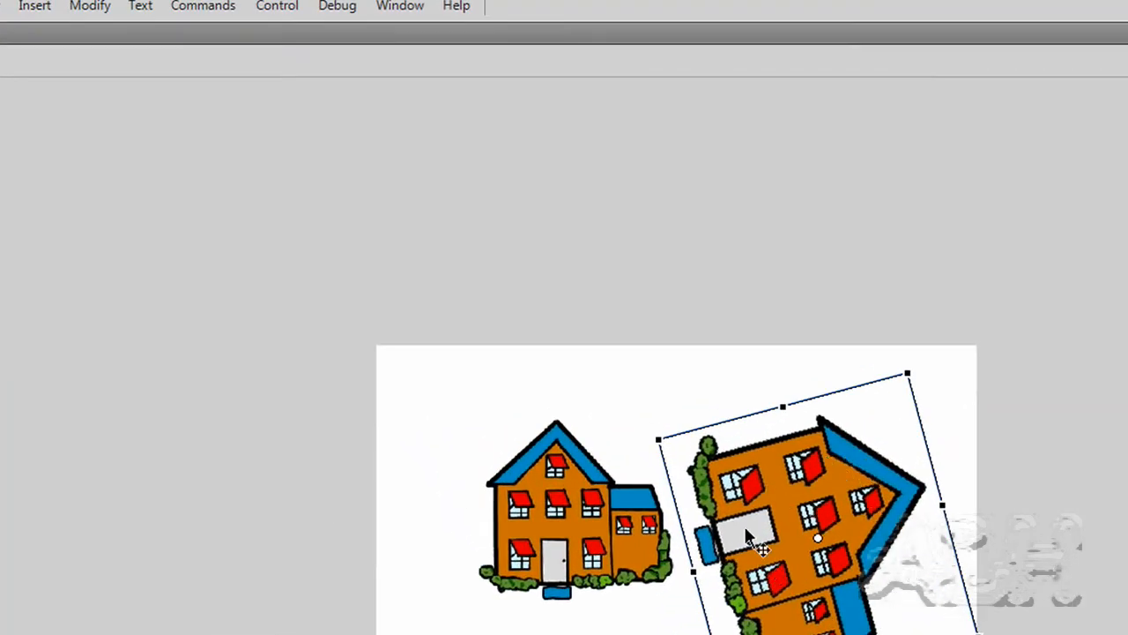
# Apply Modify > Transform > Remove Transform so the tilted house stands upright again.
pyautogui.click(93, 11)
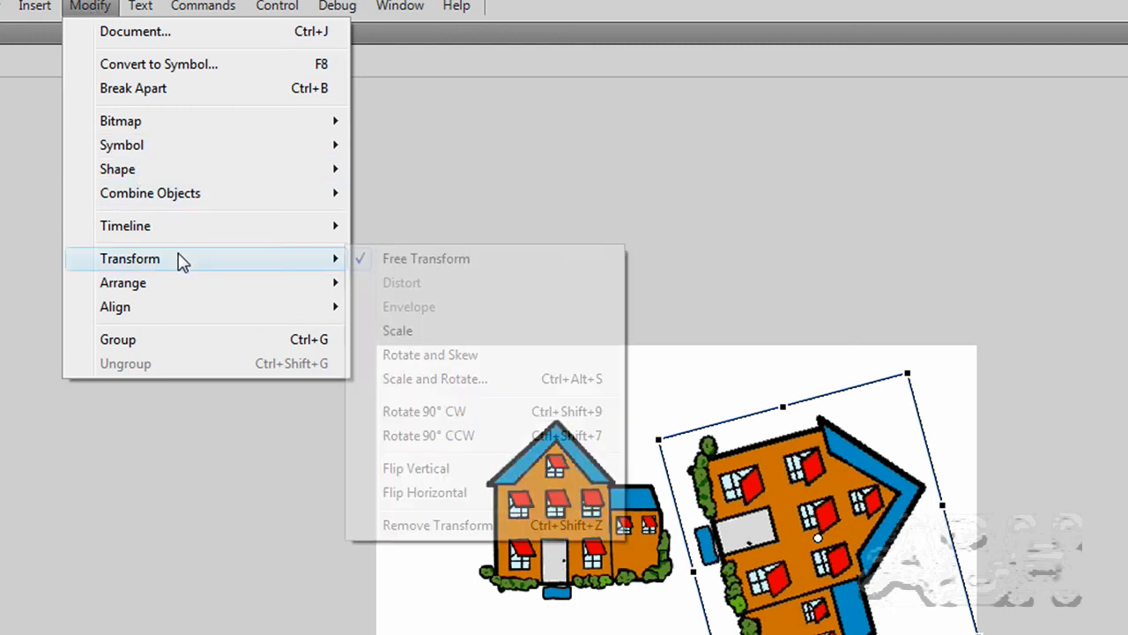
pyautogui.moveTo(130, 259)
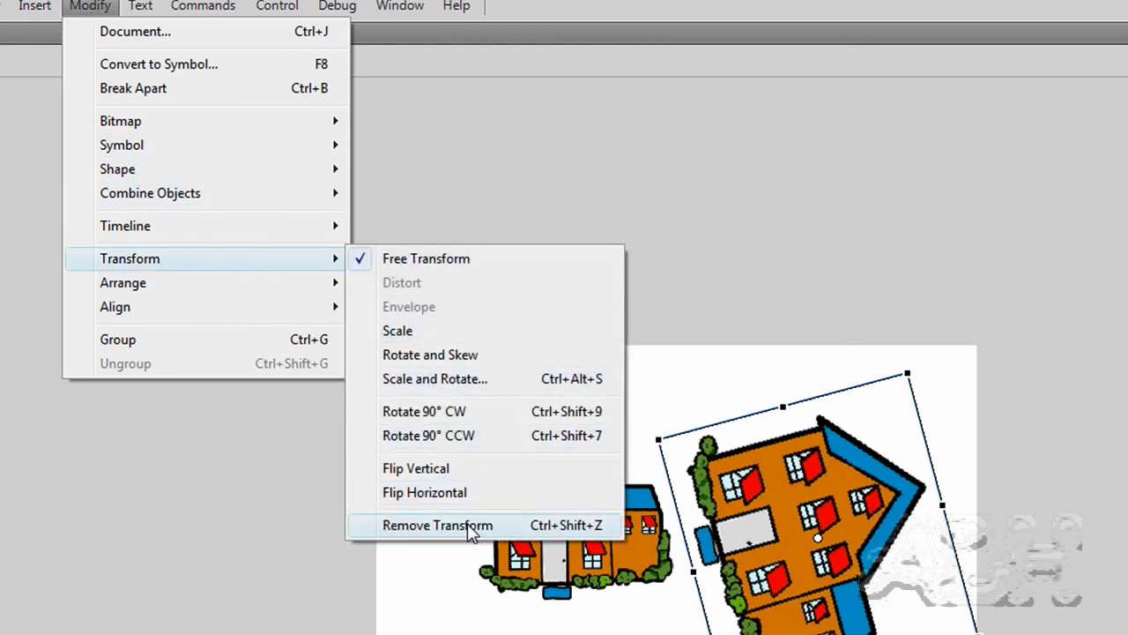
pyautogui.click(438, 524)
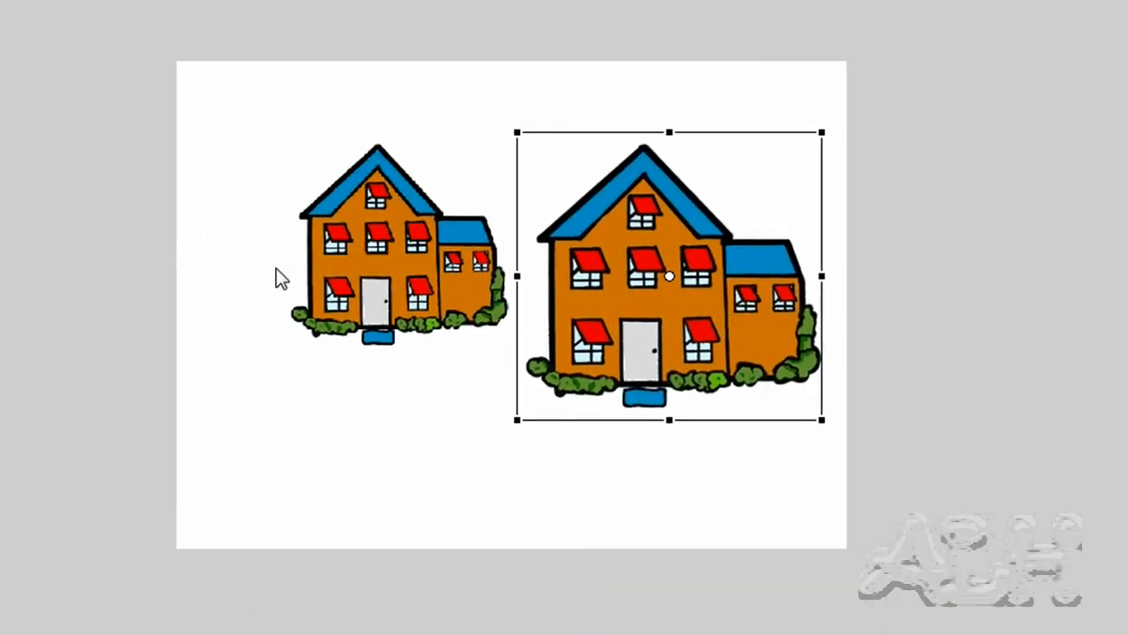